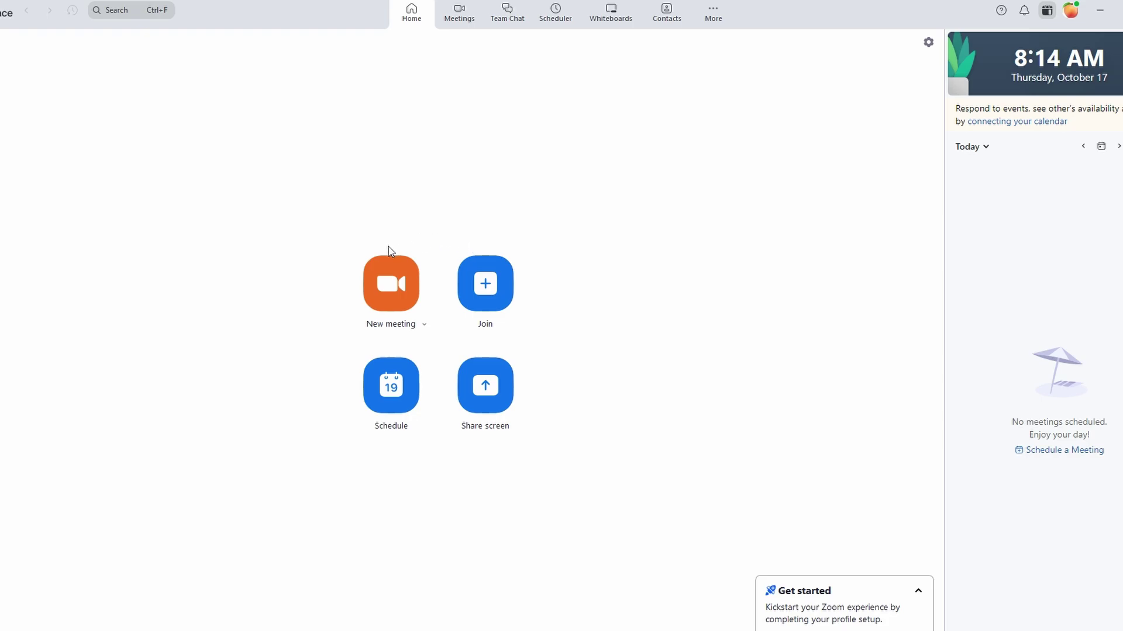
# - Start a new meeting and skip joining computer audio, leaving only the host's avatar shown
pyautogui.click(386, 287)
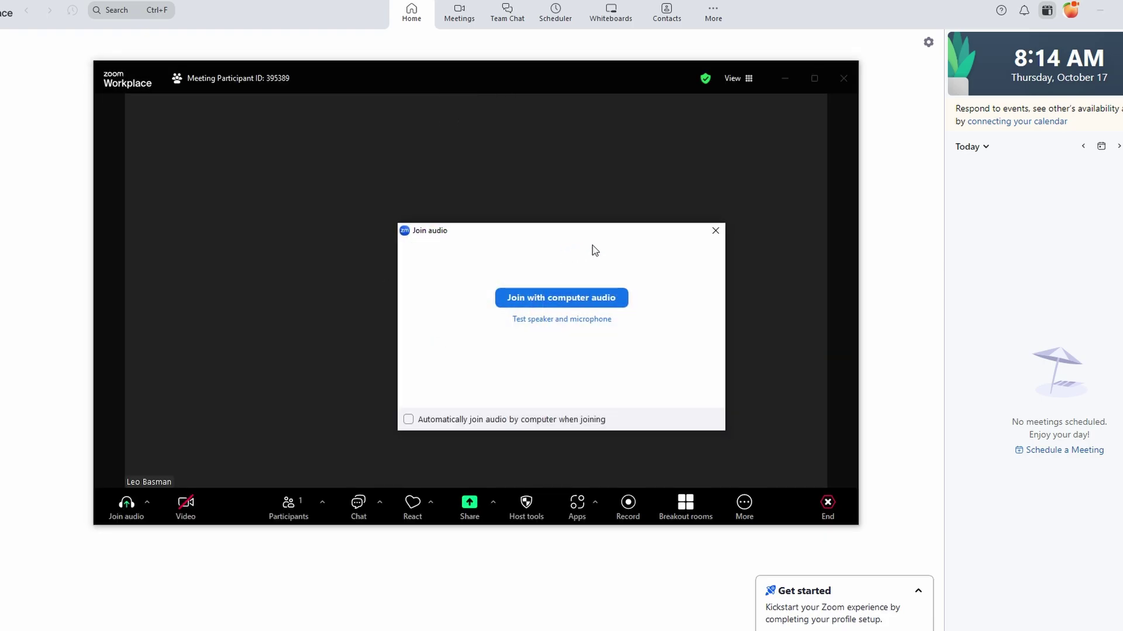
pyautogui.click(715, 230)
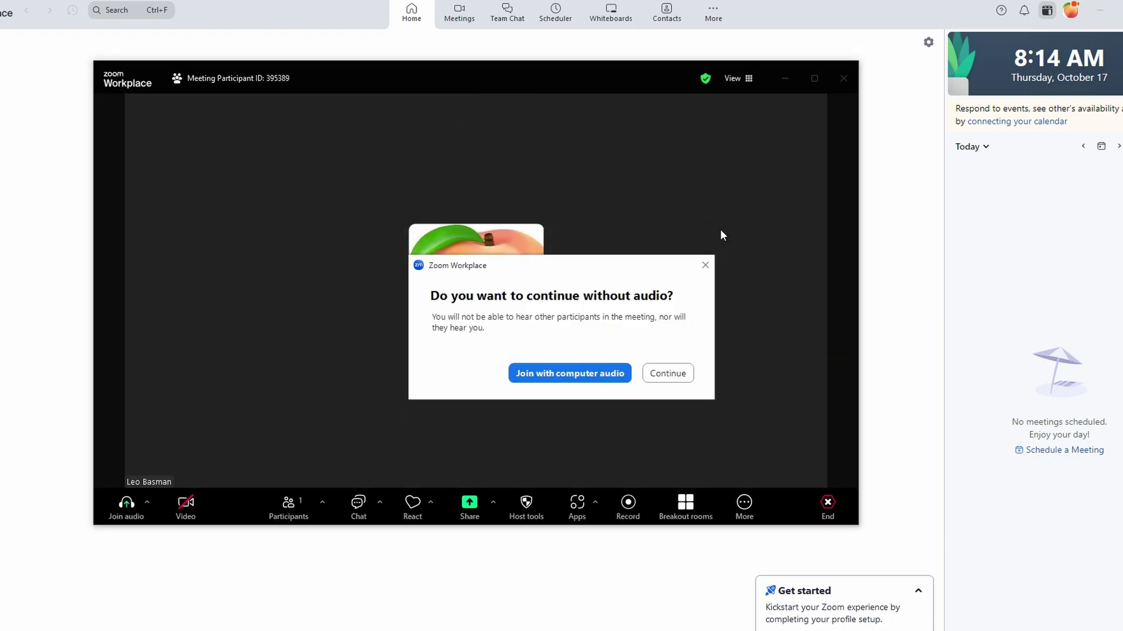
pyautogui.click(703, 265)
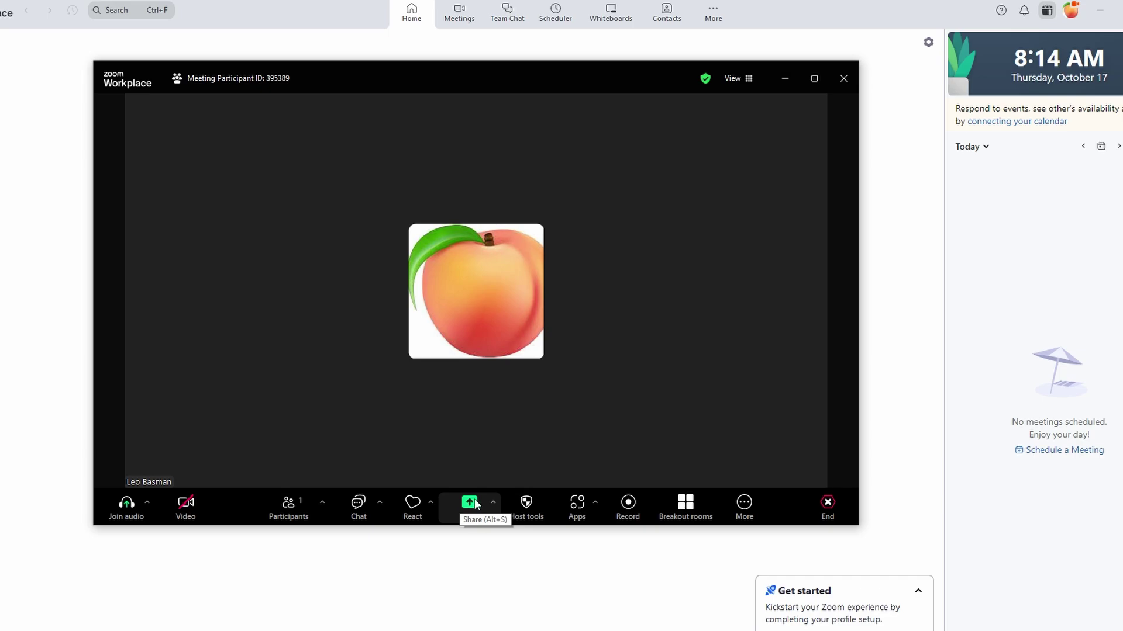
# - Set Advanced sharing options so All participants can share, with one sharer at a time and host-only interrupting
pyautogui.click(492, 502)
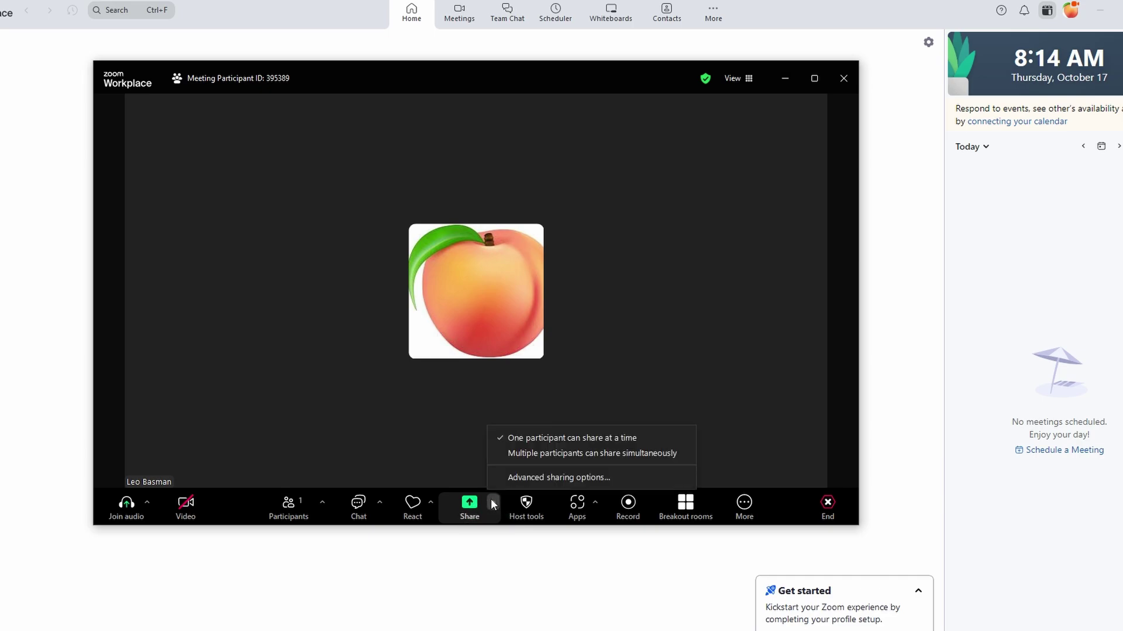
pyautogui.click(526, 478)
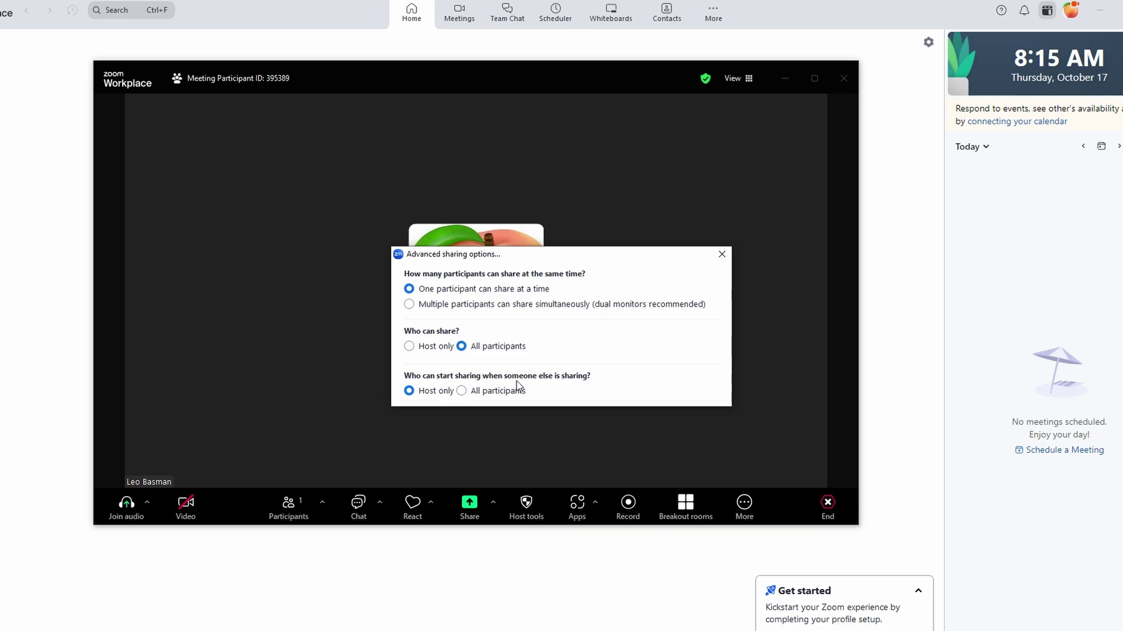
pyautogui.click(723, 255)
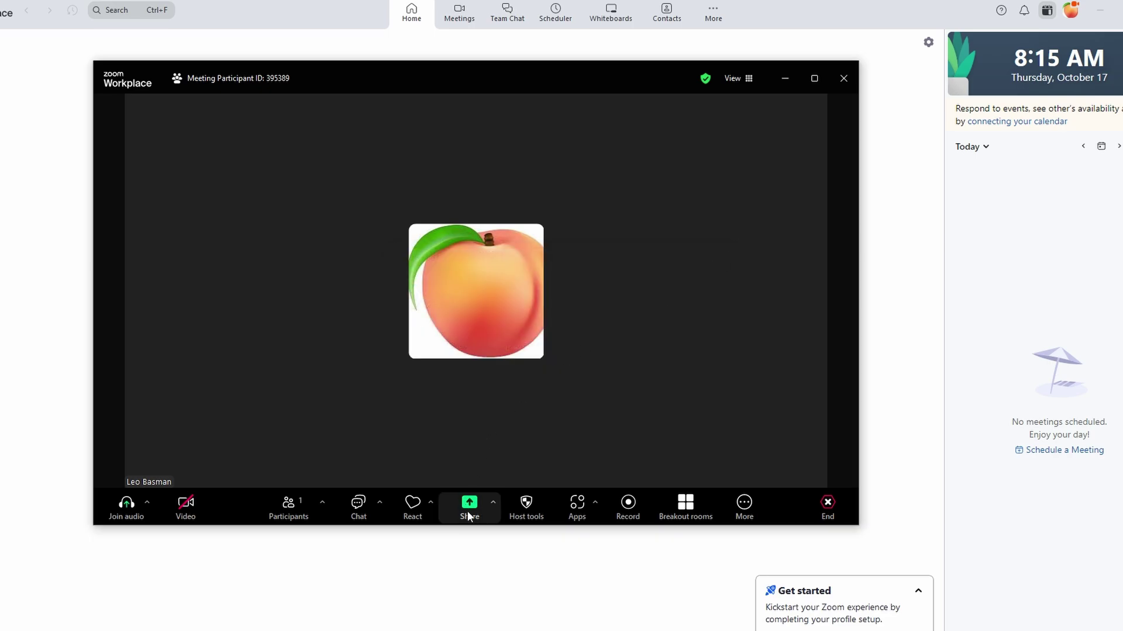